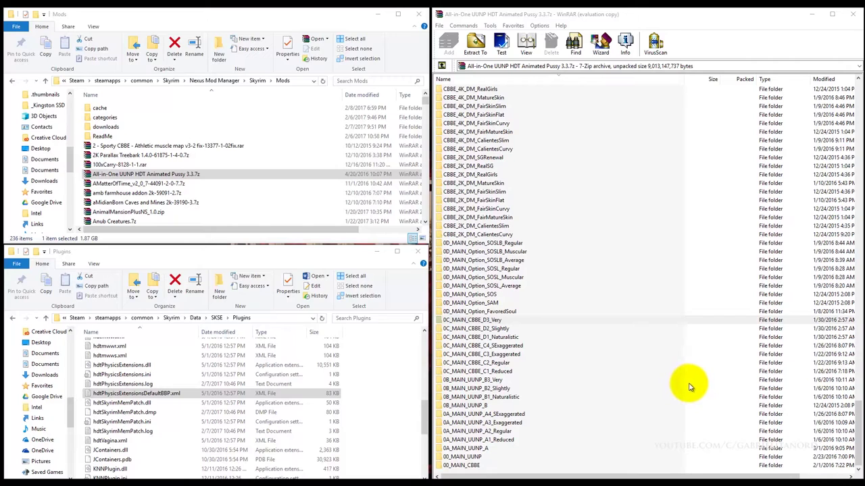
# - Examine the All-in-One UUNP HDT archive in Mods, hdtPhysicsExtensionsDefaultBBP.xml in SKSE\Plugins, and the archive's 0C_MAIN_CBBE_D3_Very folder
pyautogui.click(175, 178)
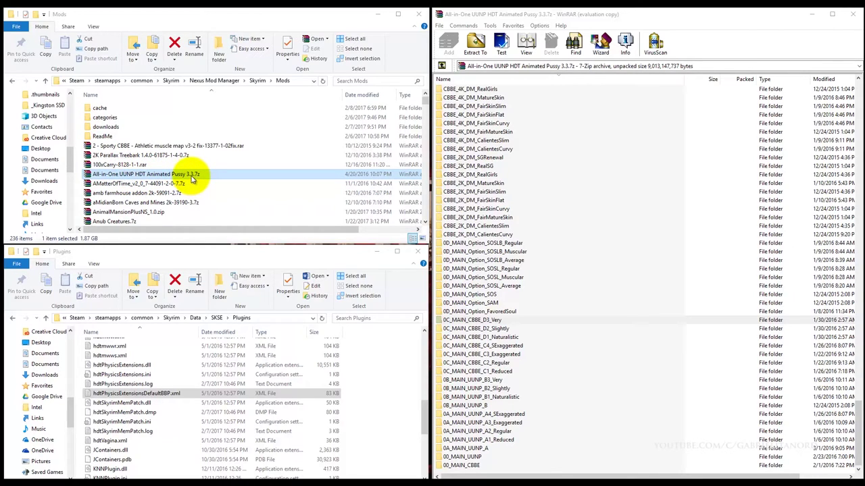
pyautogui.click(152, 394)
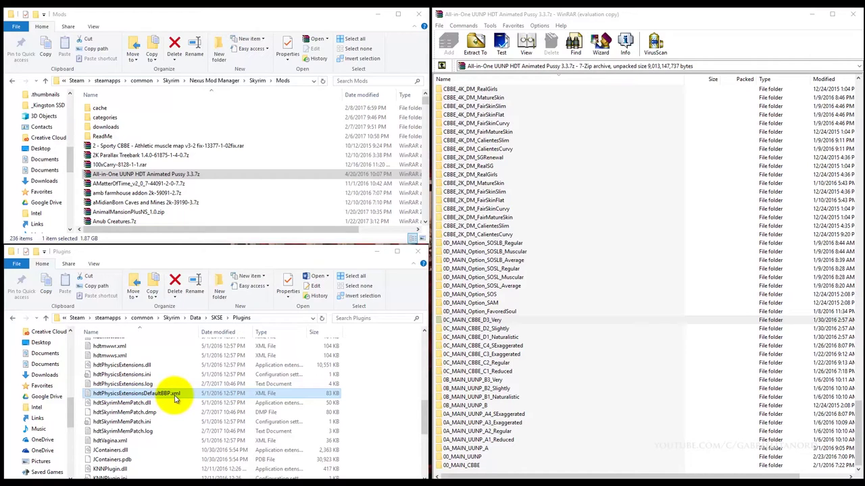
pyautogui.click(158, 174)
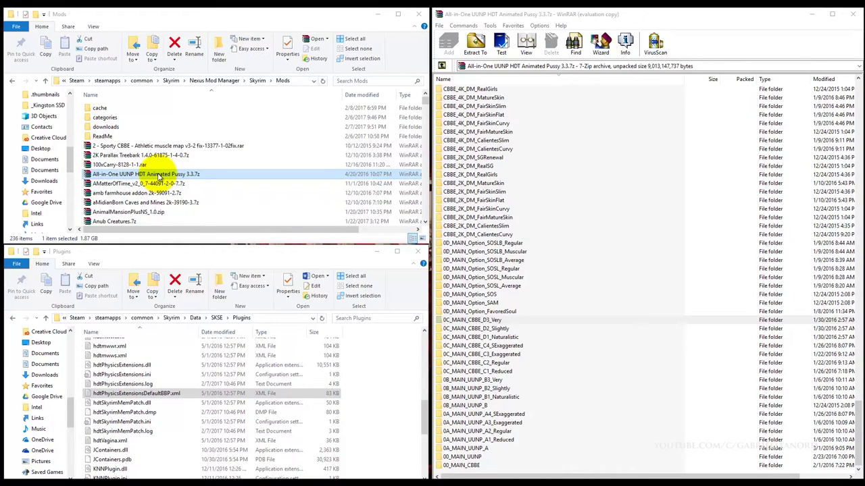
pyautogui.click(159, 394)
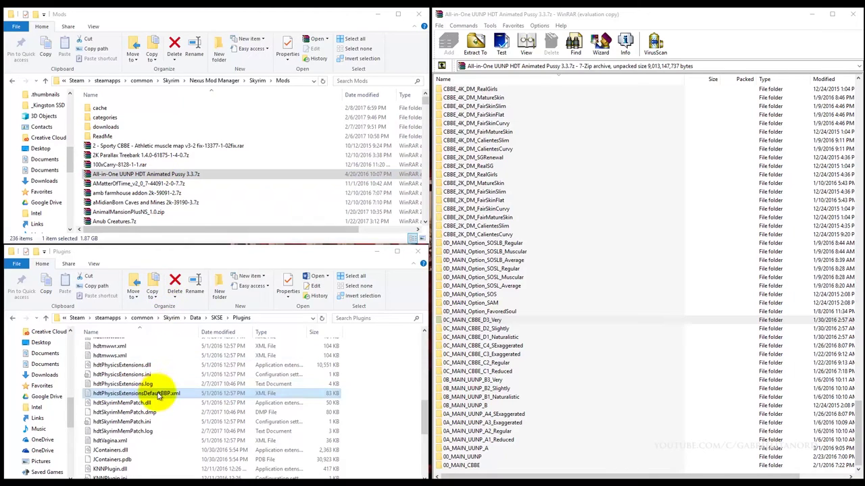
pyautogui.moveTo(160, 395); pyautogui.dragTo(491, 324)
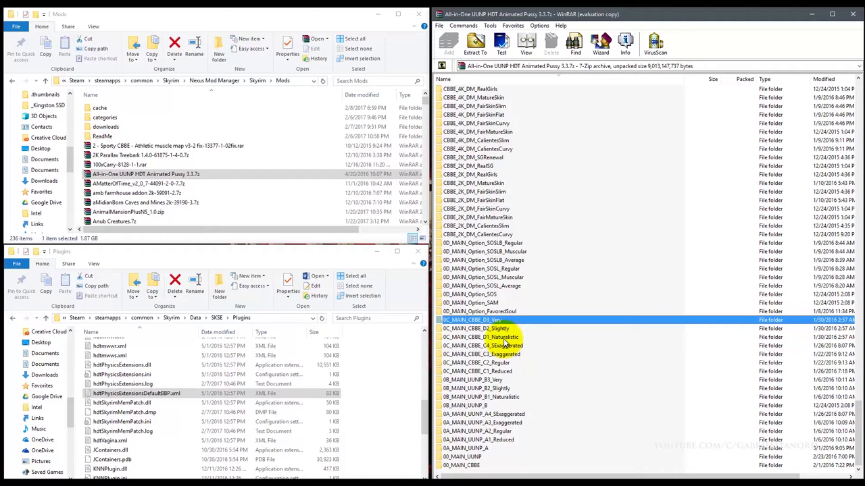
pyautogui.click(205, 399)
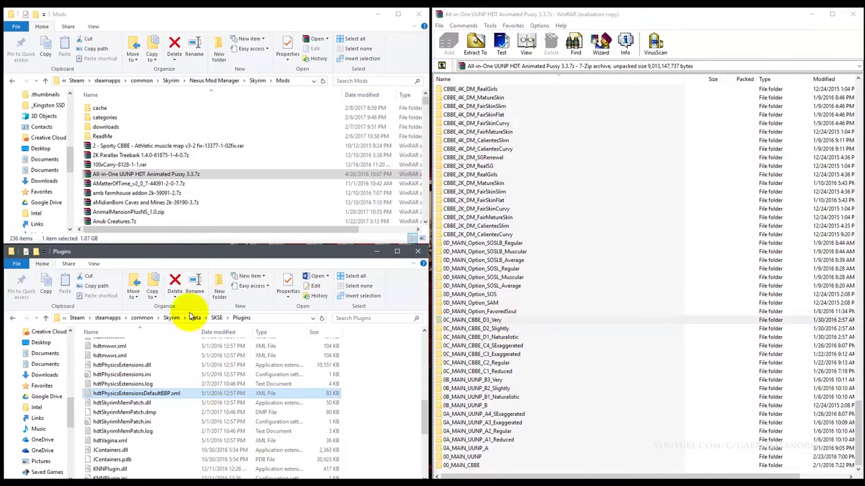
pyautogui.click(184, 175)
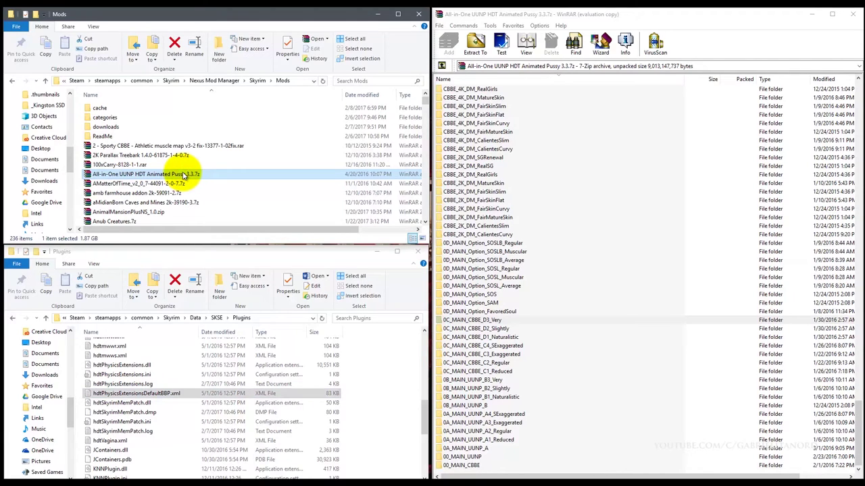
pyautogui.click(496, 320)
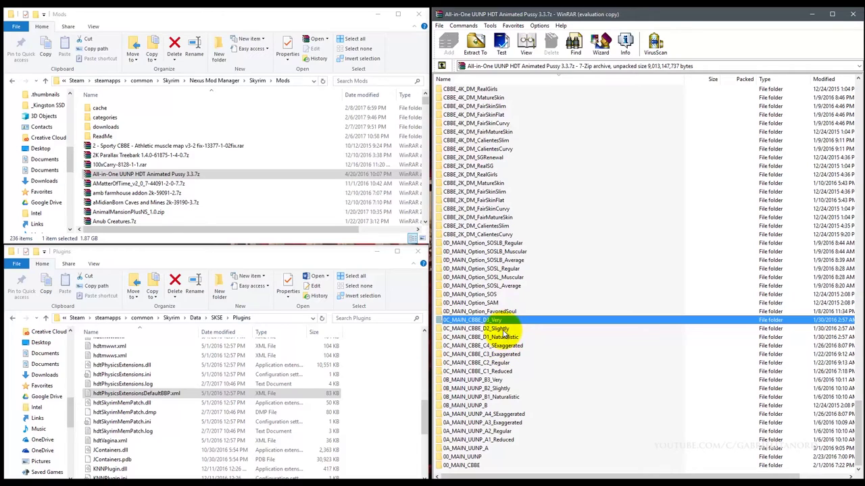
pyautogui.click(170, 175)
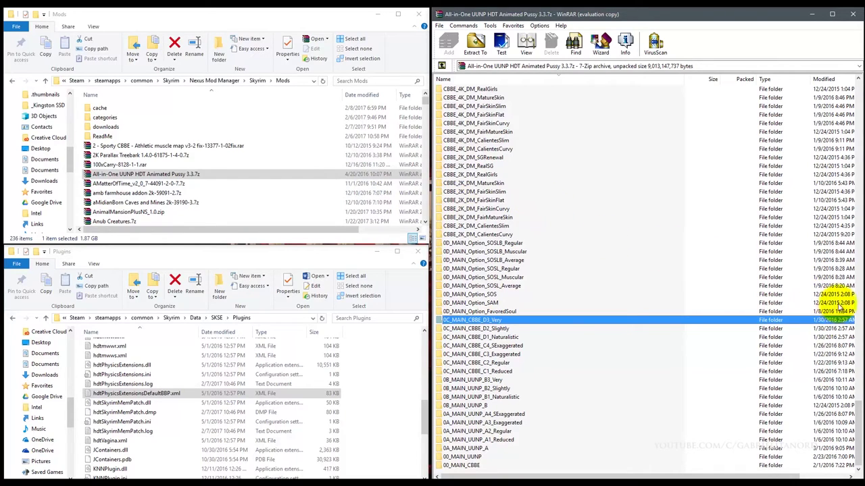
# - Look through the archive's whole folder list and inspect the 0C_MAIN_CBBE variants D3_Very, D2_Slightly and D1_Naturalistic
pyautogui.moveTo(856, 410); pyautogui.dragTo(859, 86)
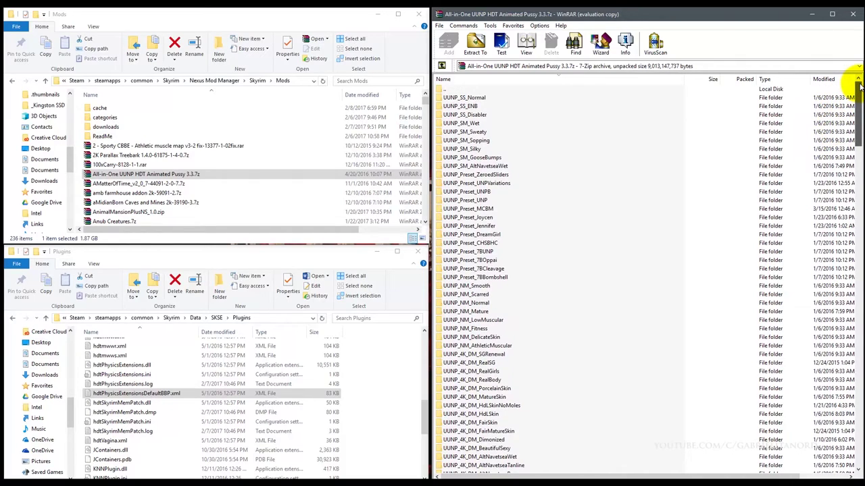
pyautogui.moveTo(860, 86); pyautogui.dragTo(857, 404)
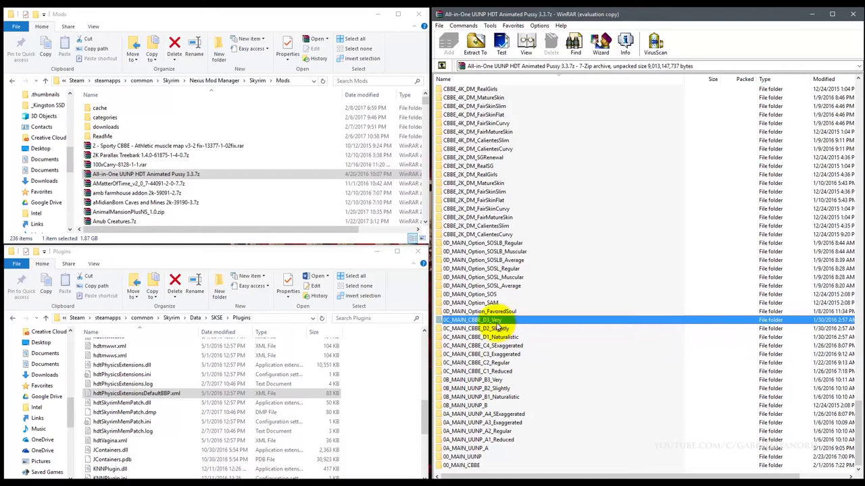
pyautogui.click(503, 328)
pyautogui.click(506, 337)
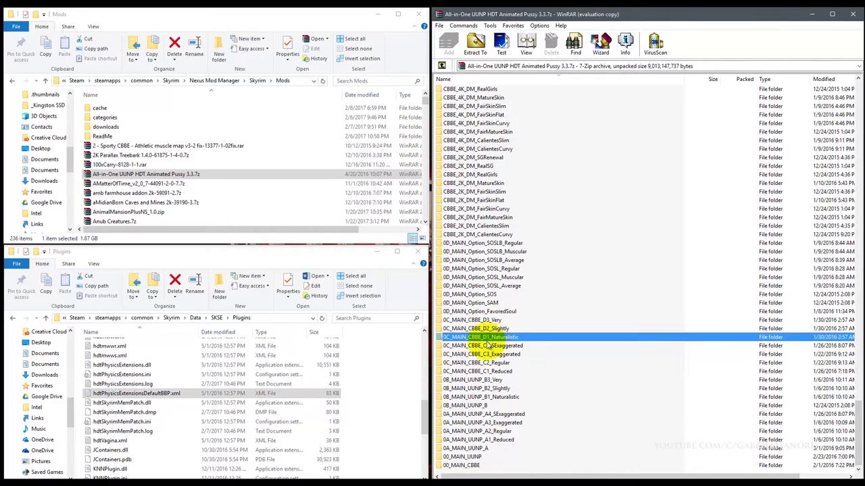
pyautogui.click(499, 320)
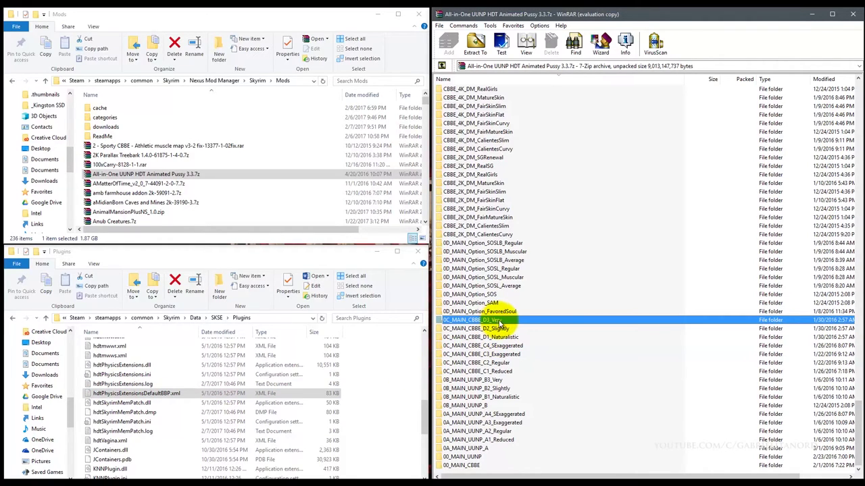
# - Open SKSE\Plugins inside 0C_MAIN_CBBE_D3_Very and try to copy hdtPhysicsExtensionsDefaultBBP.xml over the one in Skyrim's Plugins folder
pyautogui.doubleClick(500, 320)
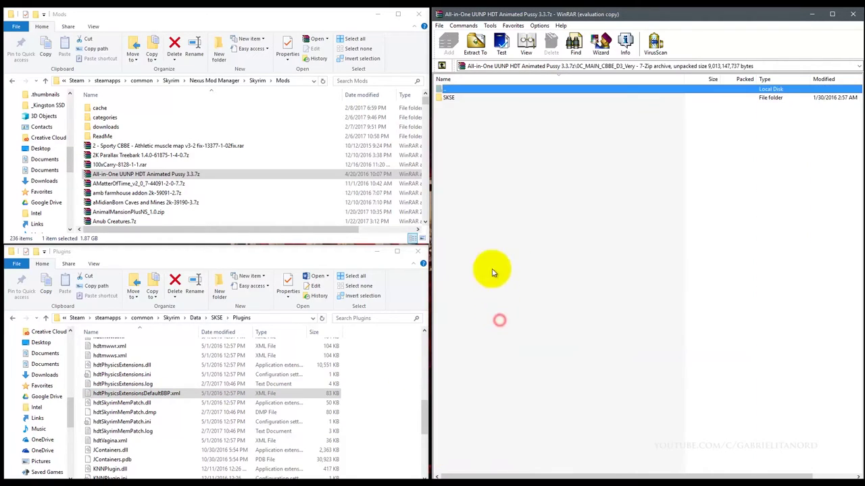
pyautogui.doubleClick(448, 99)
pyautogui.doubleClick(448, 99)
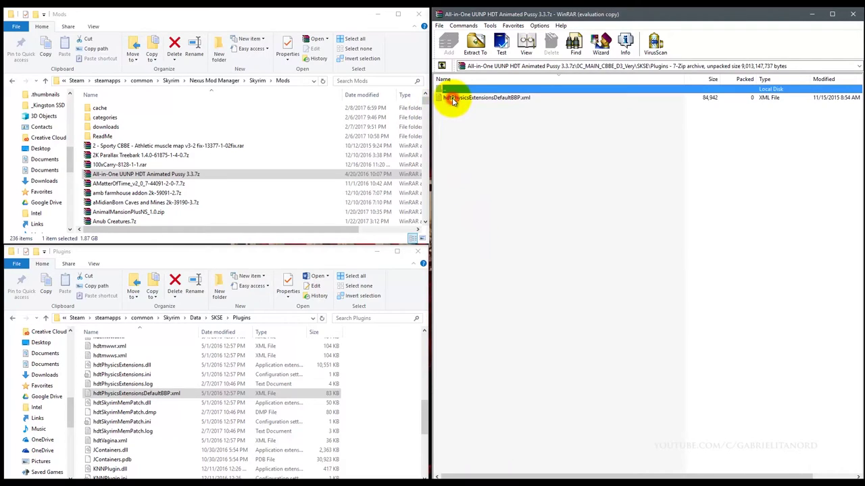
pyautogui.click(473, 99)
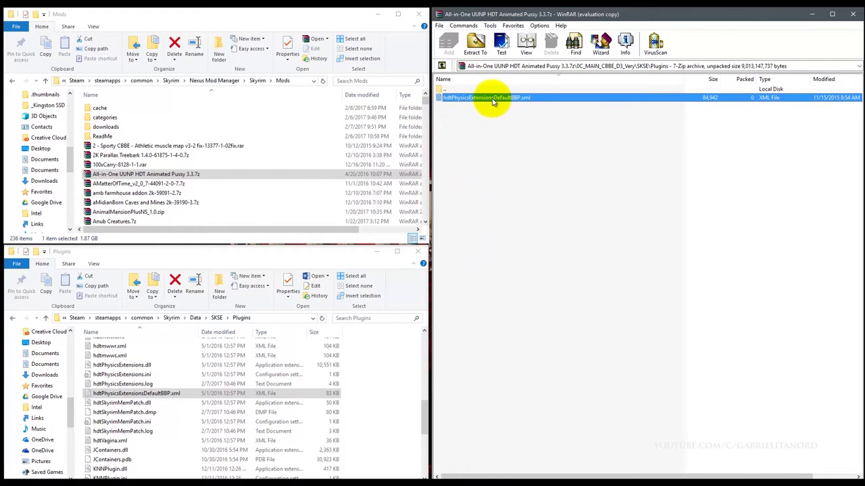
pyautogui.moveTo(493, 100); pyautogui.dragTo(161, 391)
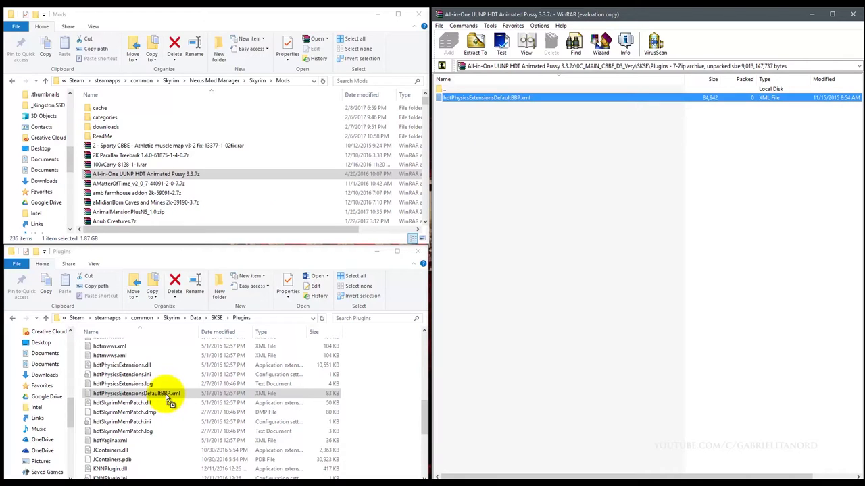
pyautogui.moveTo(165, 397); pyautogui.dragTo(491, 244)
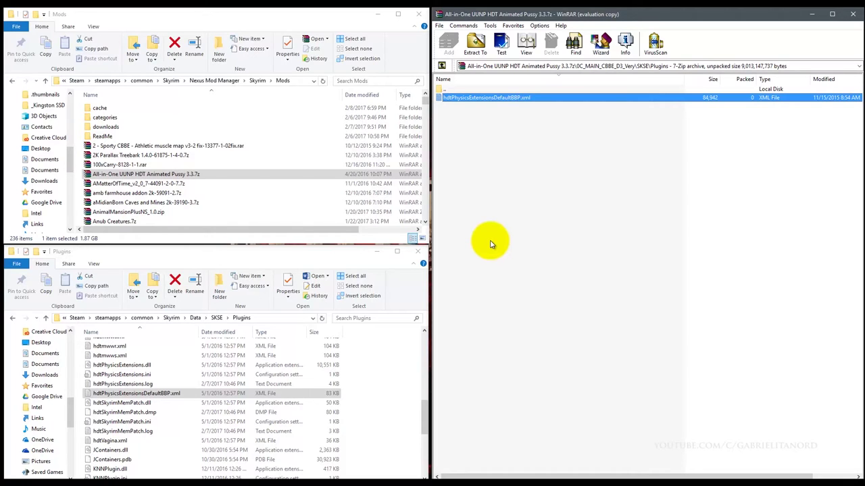
# - Go back up from SKSE\Plugins to the archive's top-level folder list
pyautogui.press('BackSpace')
pyautogui.press('BackSpace')
pyautogui.press('BackSpace')
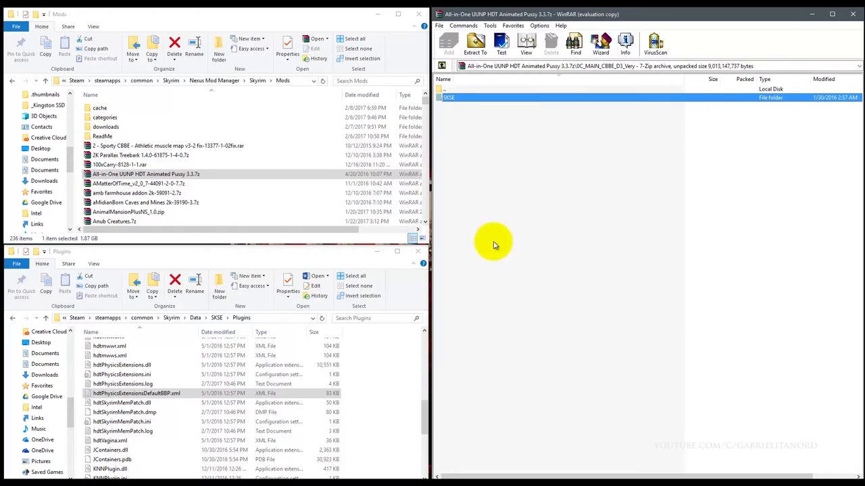
pyautogui.scroll(-6, 487, 291)
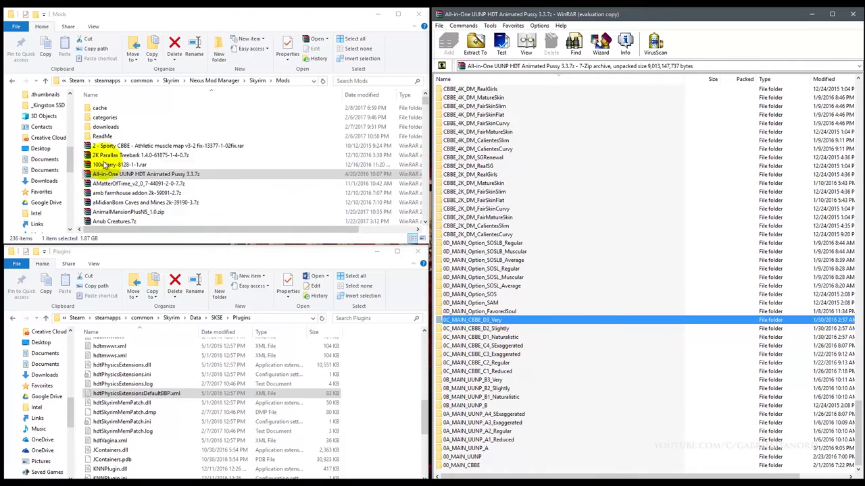
# - Reopen SKSE\Plugins inside the archive's 0C_MAIN_CBBE_D3_Very folder and select hdtPhysicsExtensionsDefaultBBP.xml
pyautogui.click(137, 175)
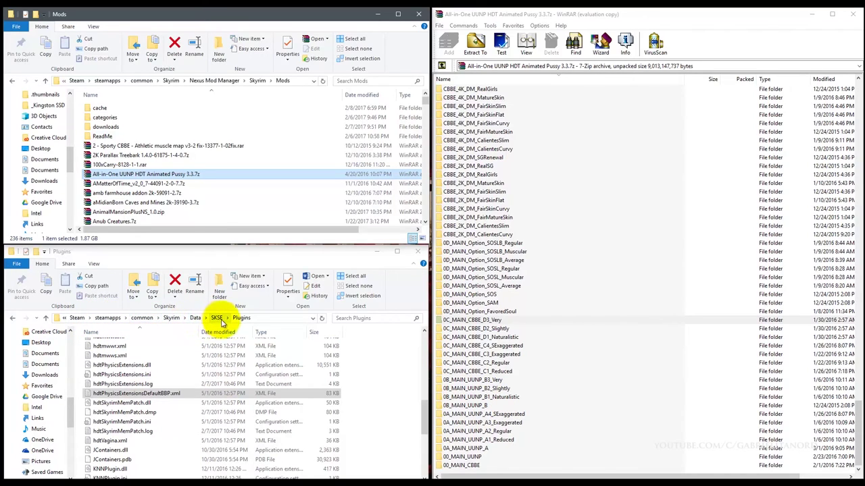
pyautogui.click(154, 393)
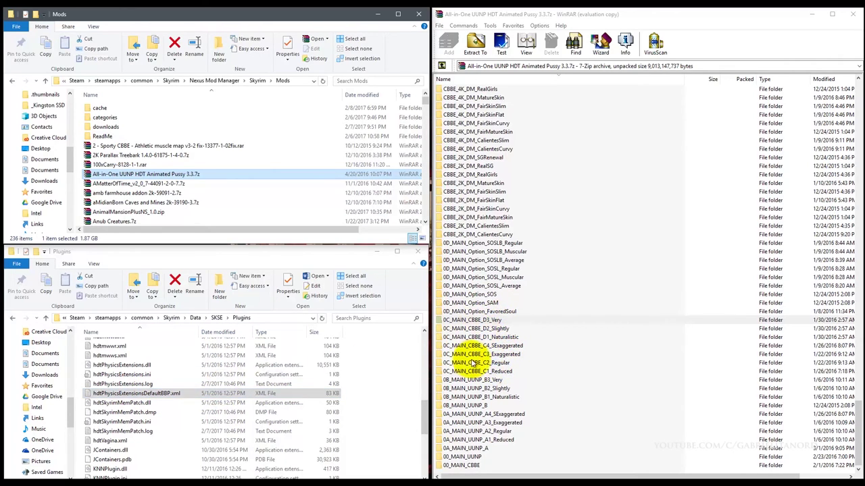
pyautogui.doubleClick(493, 320)
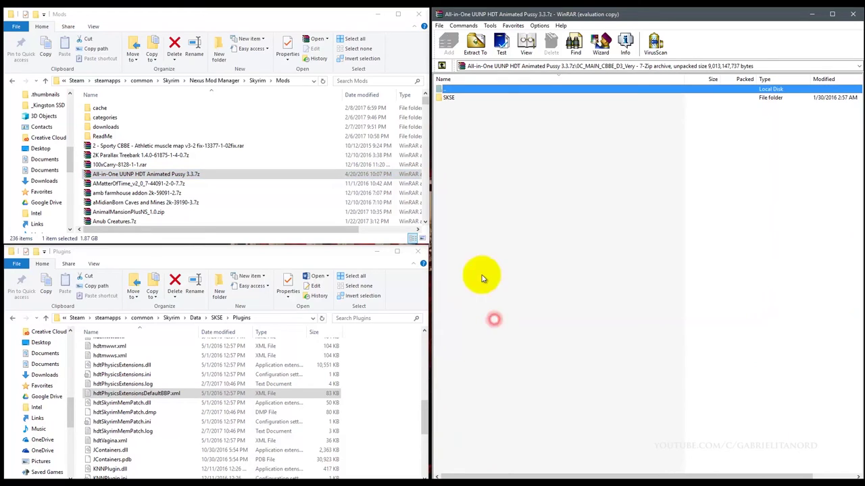
pyautogui.doubleClick(455, 98)
pyautogui.doubleClick(455, 97)
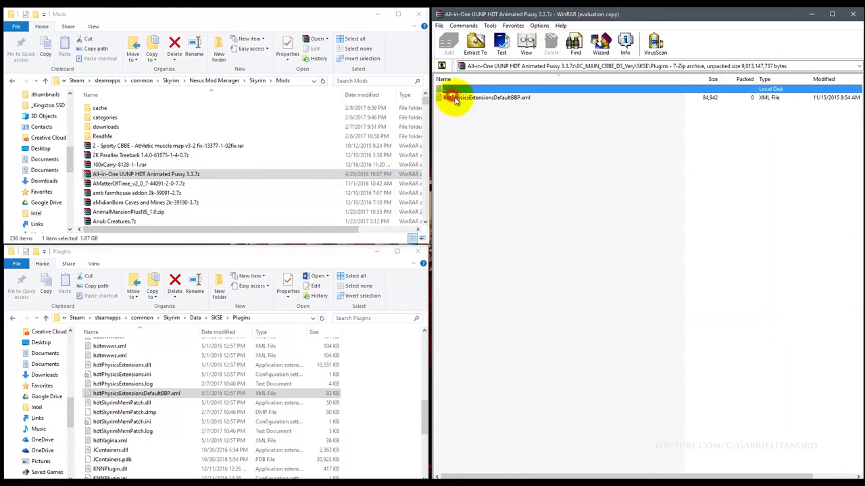
pyautogui.rightClick(488, 100)
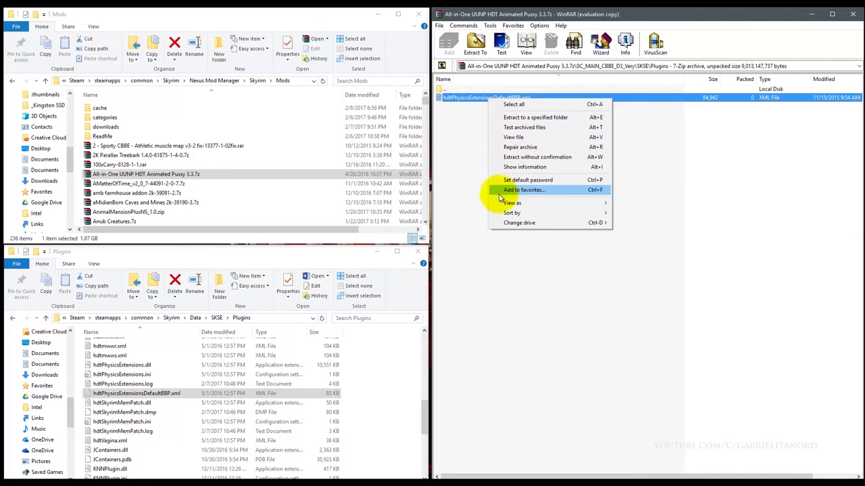
pyautogui.click(464, 149)
pyautogui.click(497, 98)
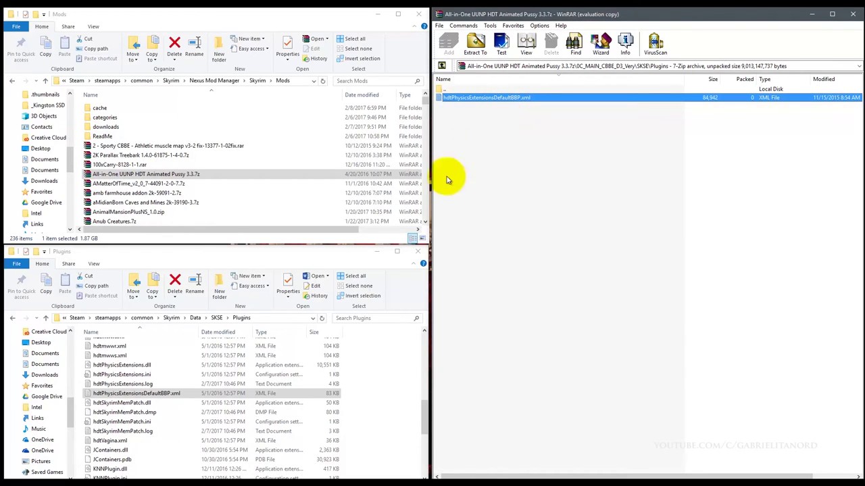
# - Try copying hdtPhysicsExtensionsDefaultBBP.xml from the archive into Skyrim's SKSE Plugins folder, and cancel at the file replacement choice
pyautogui.click(194, 392)
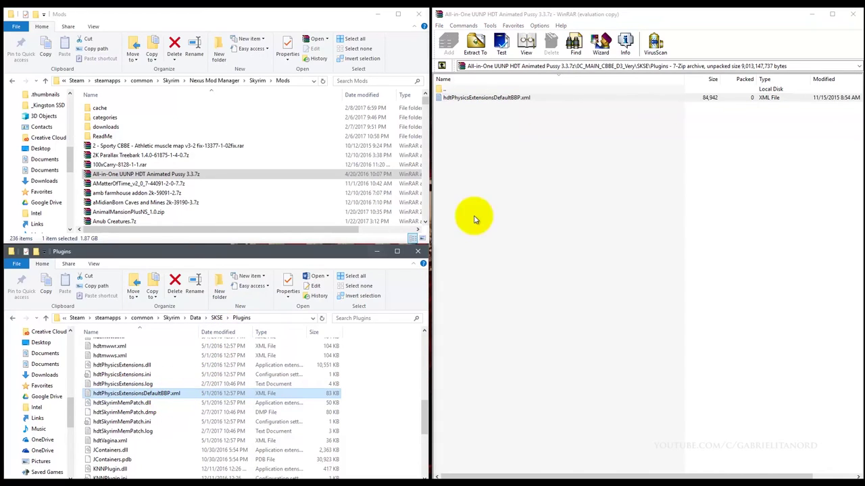
pyautogui.click(489, 102)
pyautogui.moveTo(492, 100); pyautogui.dragTo(171, 389)
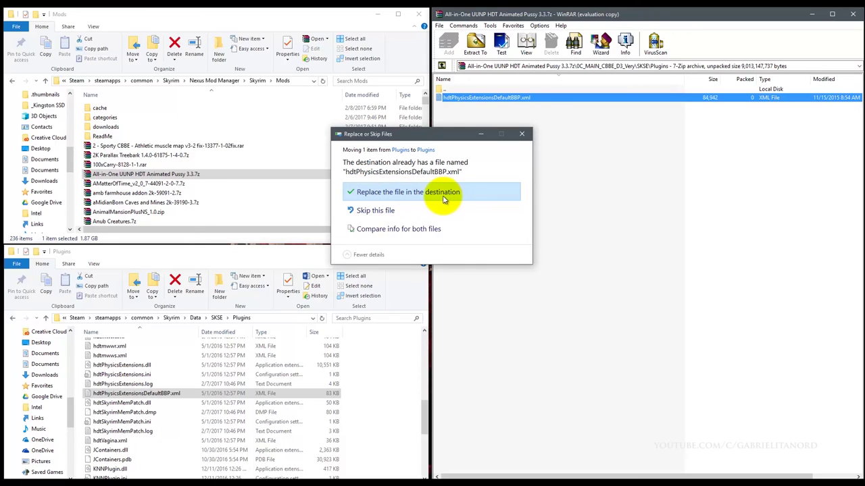
pyautogui.click(522, 133)
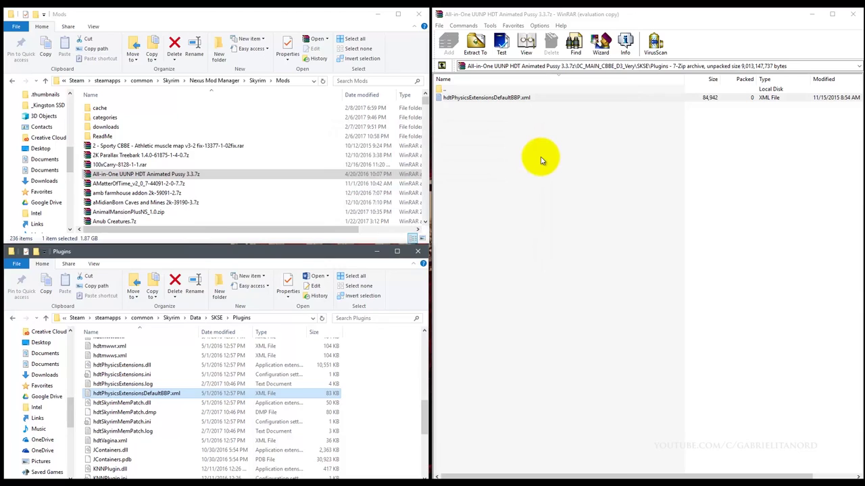
# - Return to the archive's root and bring the 0C_MAIN_CBBE variant folders into view
pyautogui.press('BackSpace')
pyautogui.press('BackSpace')
pyautogui.press('BackSpace')
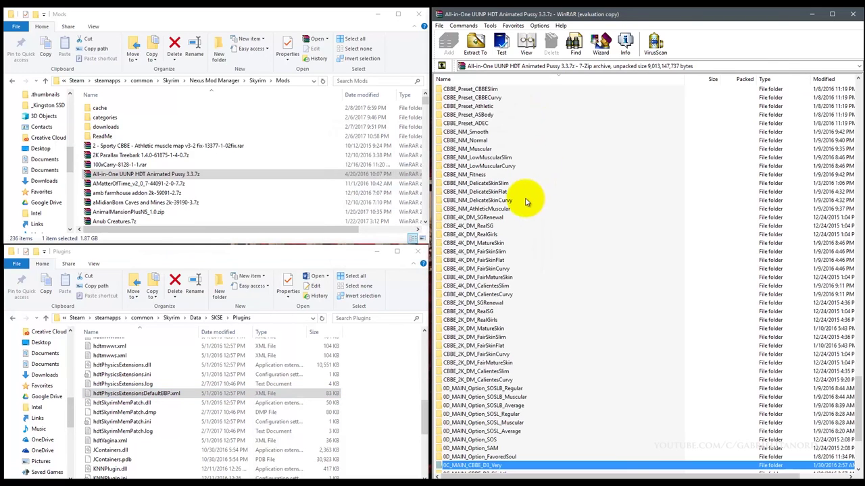
pyautogui.scroll(-2, 501, 286)
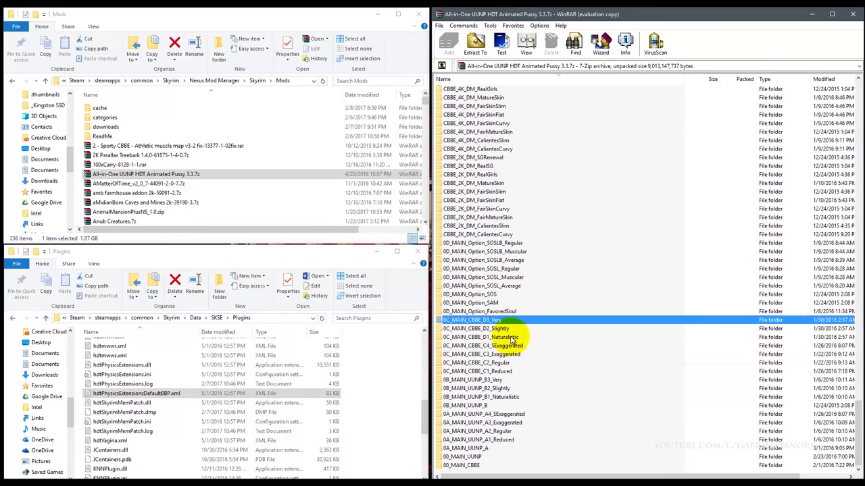